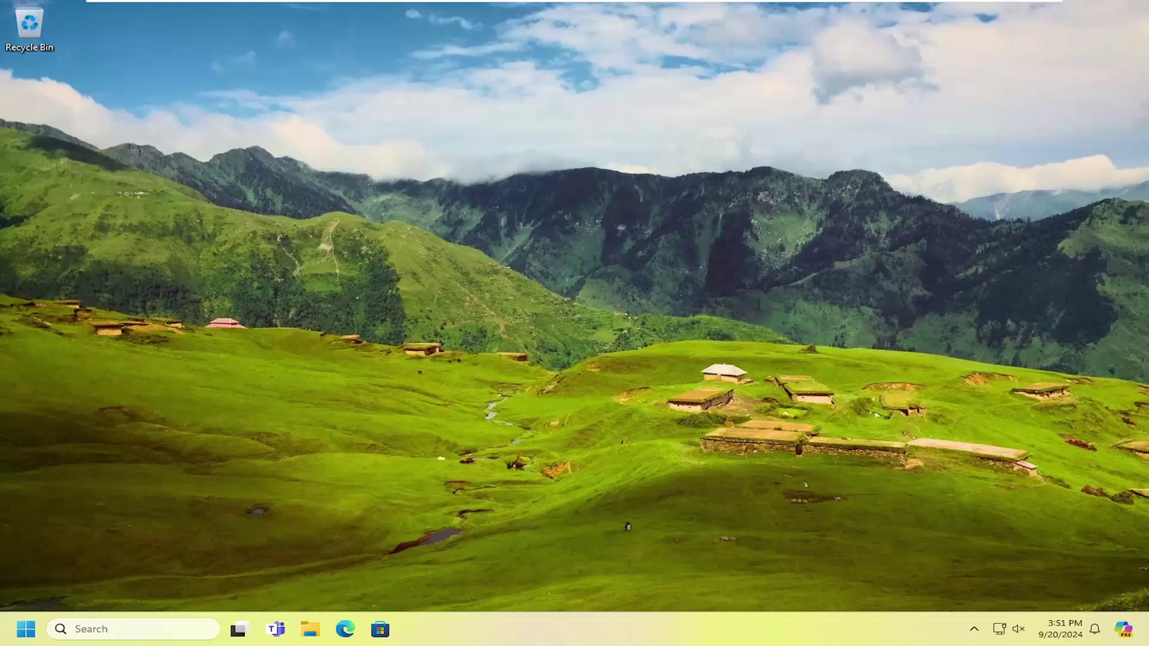
Search for regedit and launch Registry Editor with Run as administrator
left_click(3, 642)
type("regedit")
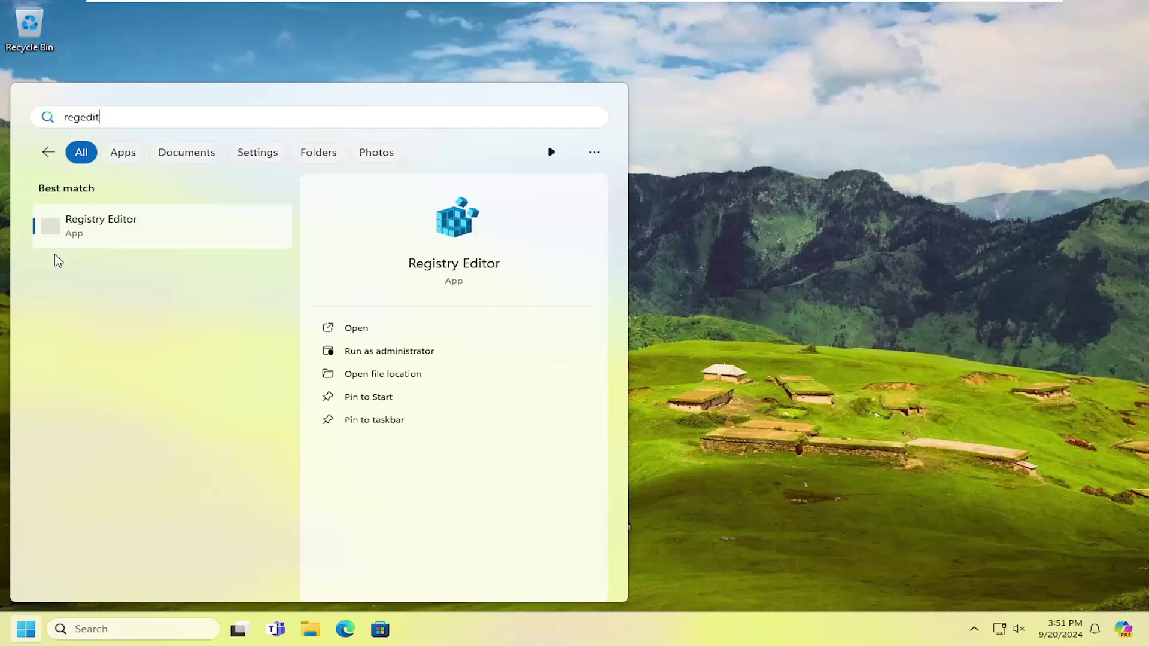
right_click(91, 227)
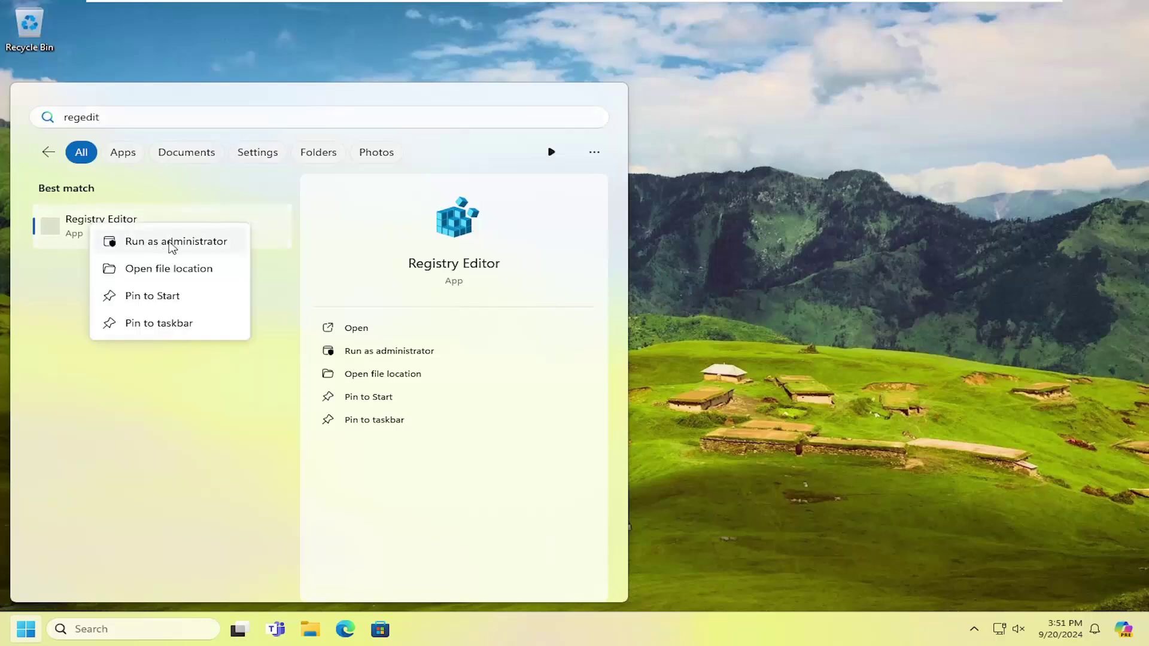
left_click(173, 245)
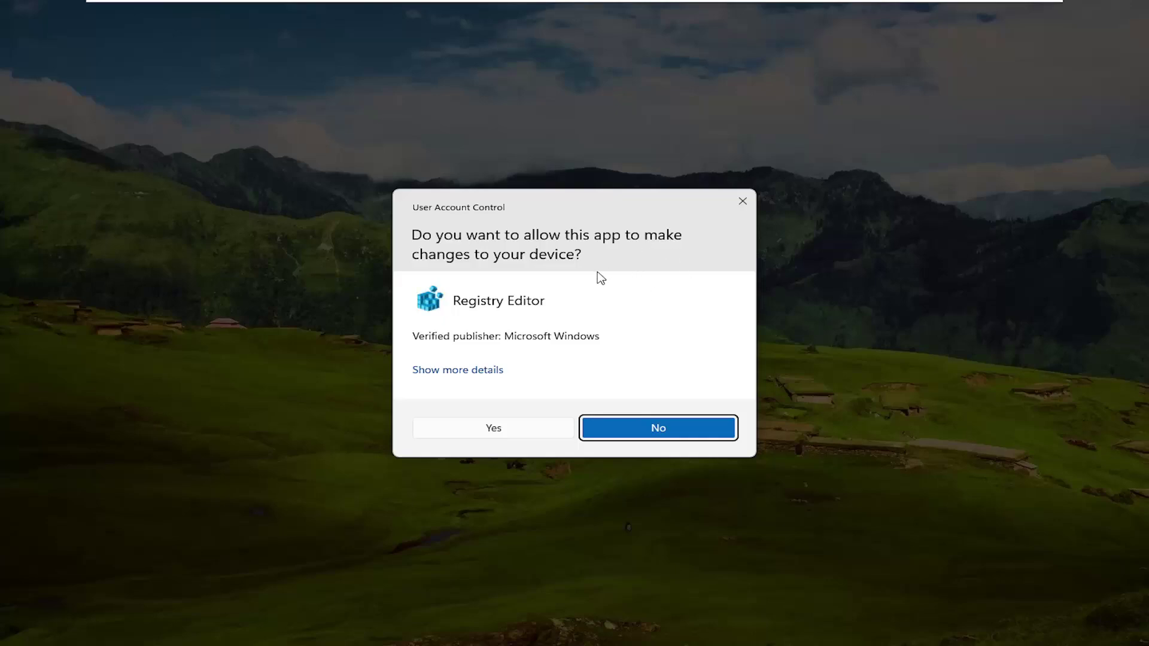
left_click(508, 435)
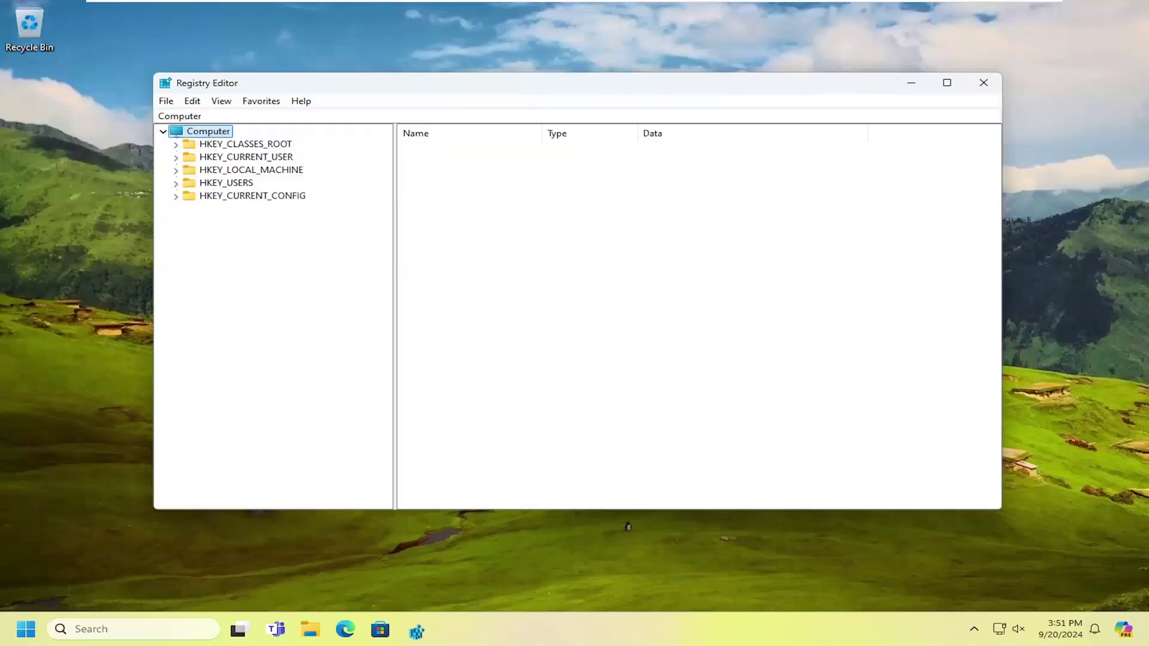
left_click_drag(544, 90, 550, 106)
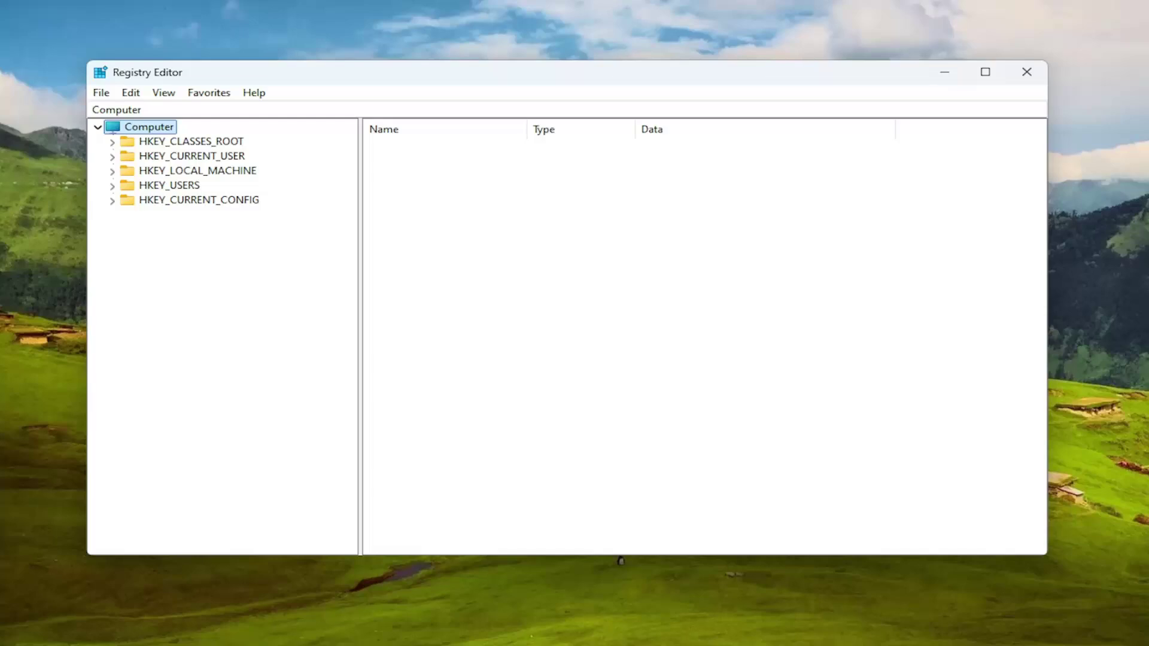
left_click(102, 95)
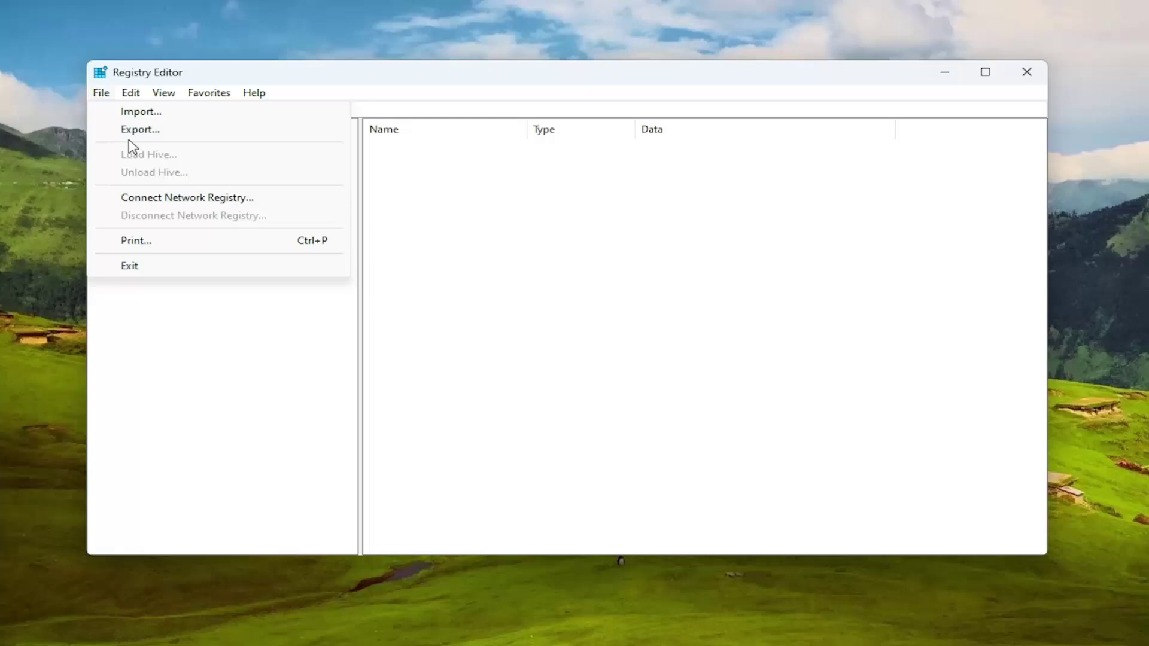
left_click(133, 131)
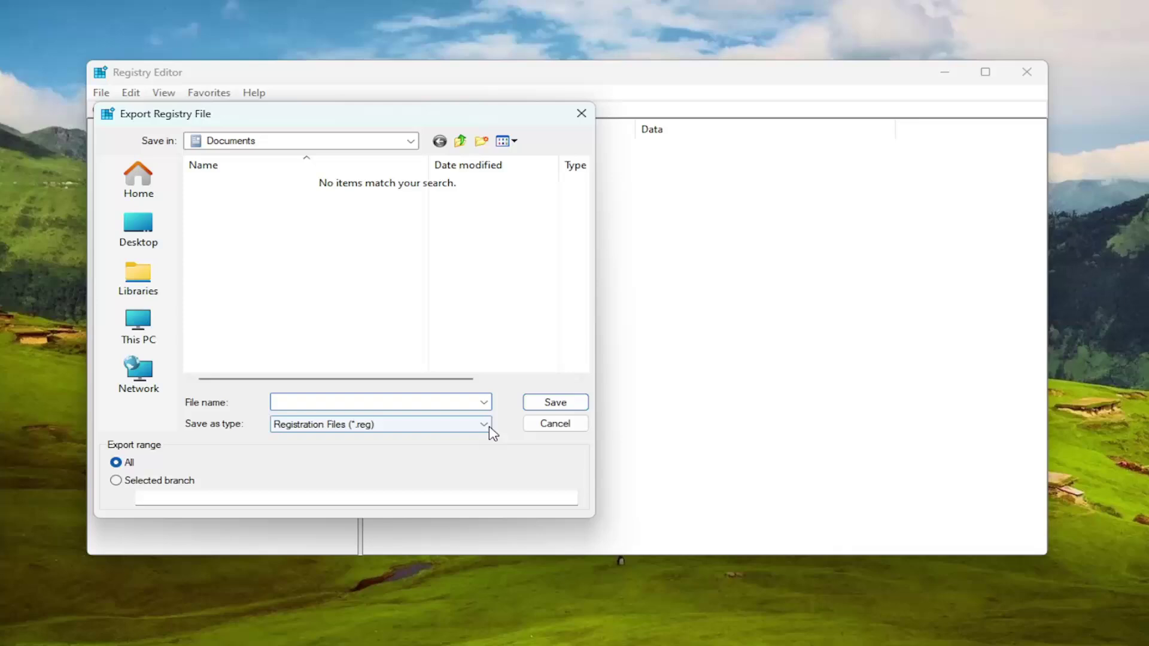
left_click(540, 427)
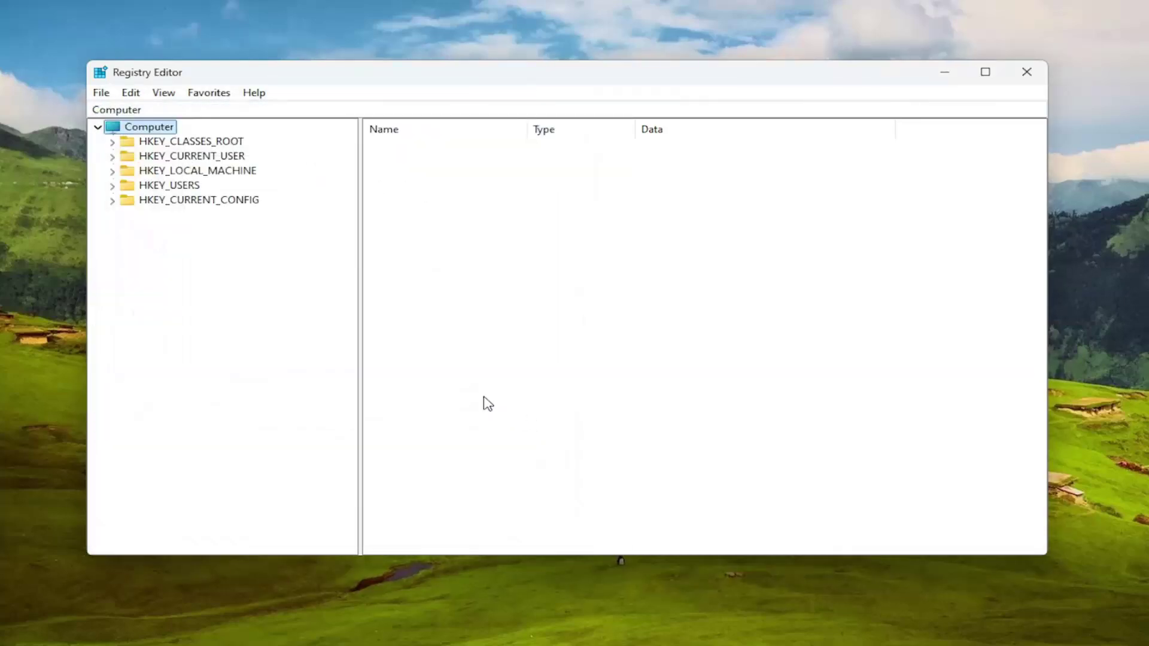
left_click(98, 94)
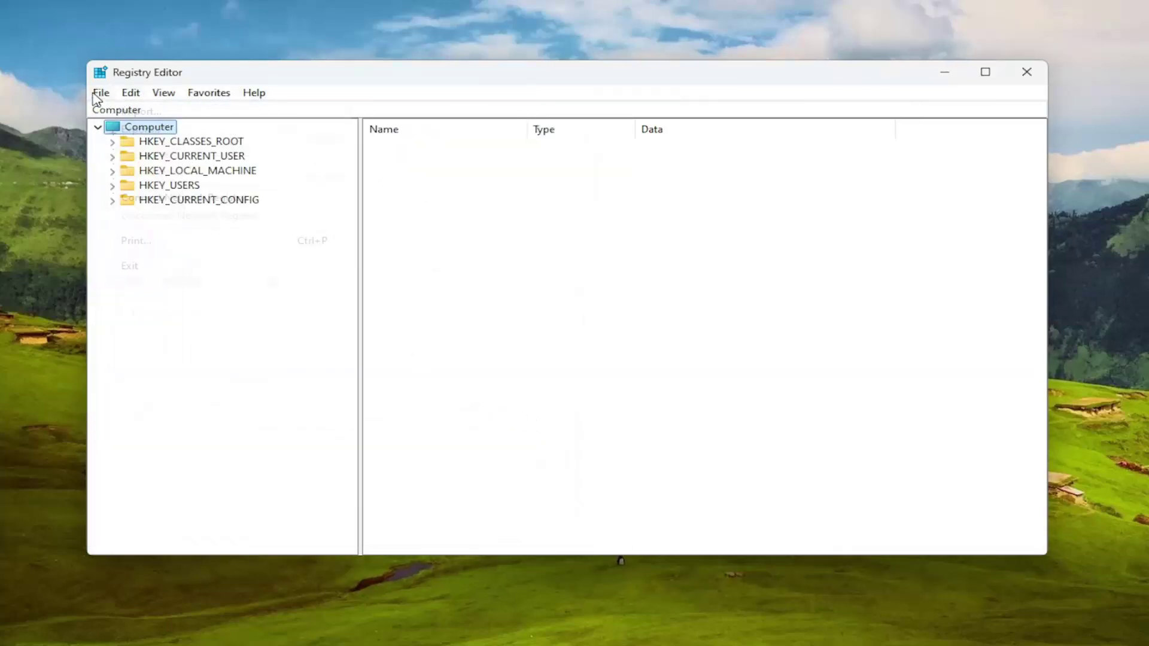
left_click(132, 112)
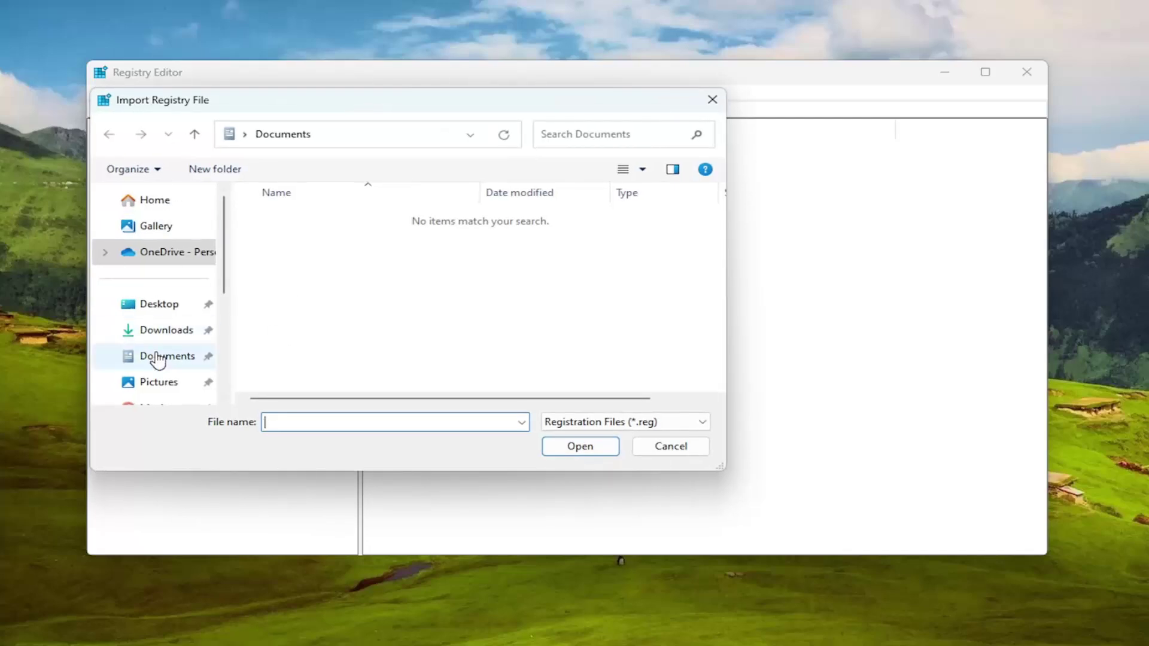
left_click(669, 446)
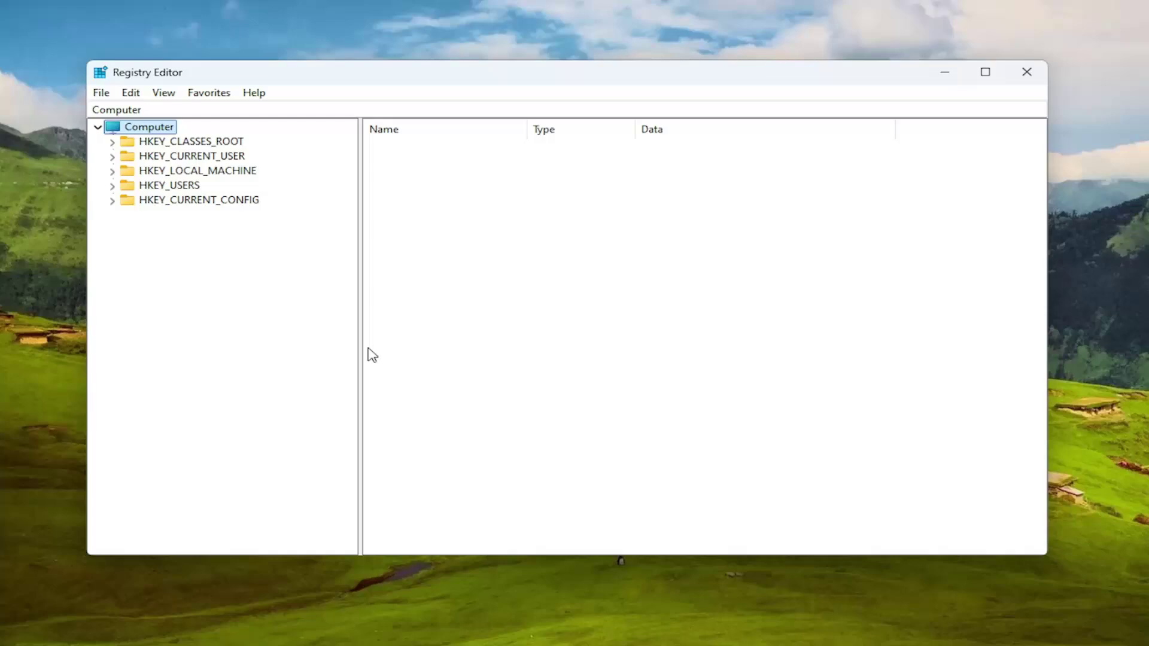
Expand HKEY_LOCAL_MACHINE\SYSTEM\CurrentControlSet\Services in the key tree
double_click(190, 172)
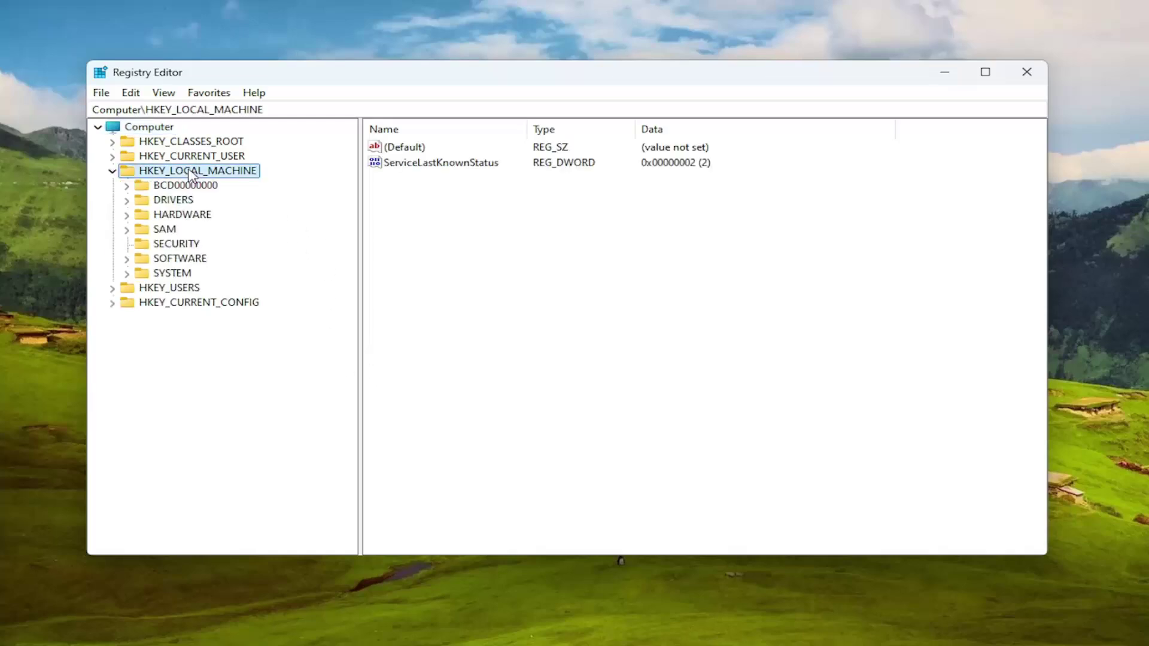
double_click(172, 274)
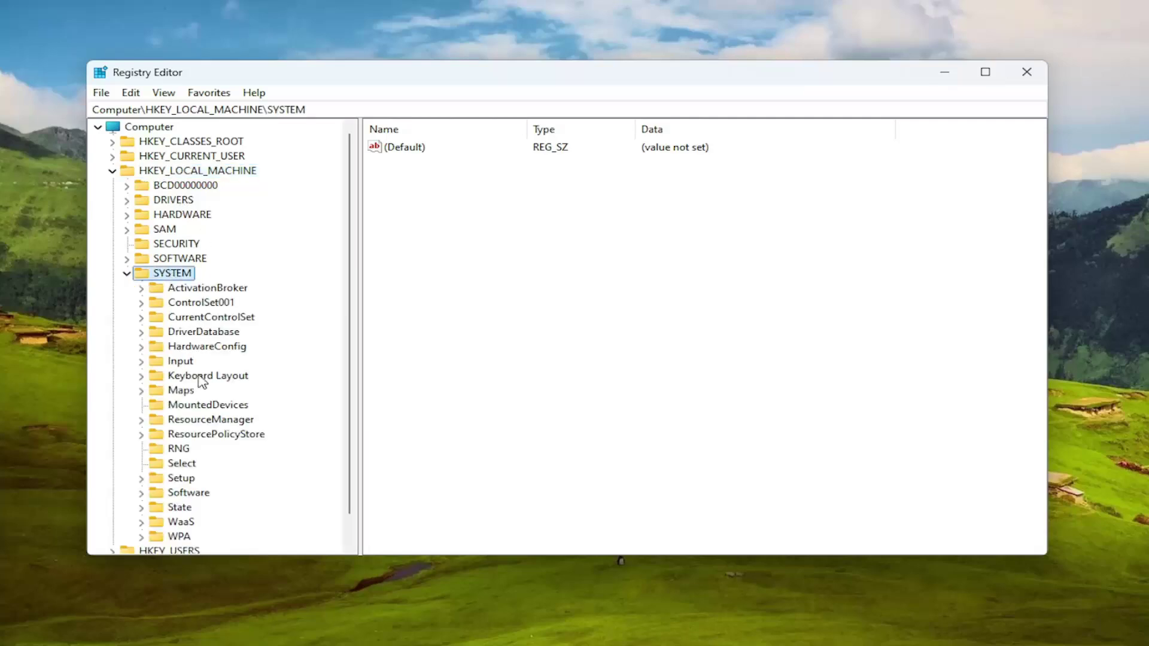
double_click(192, 318)
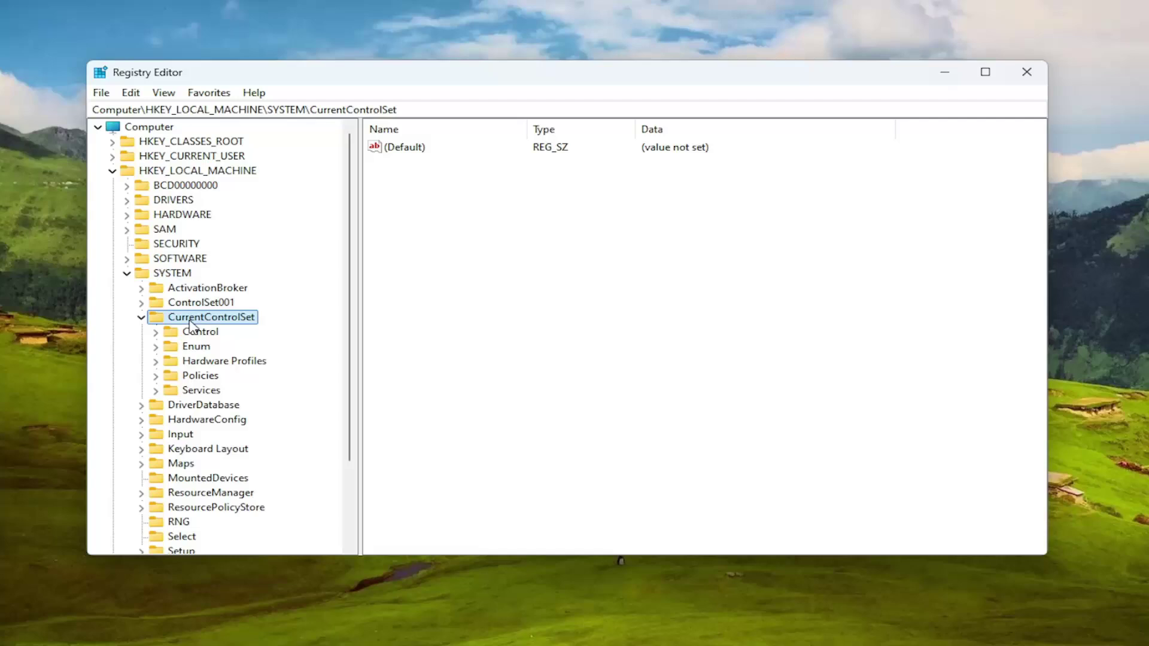
double_click(196, 392)
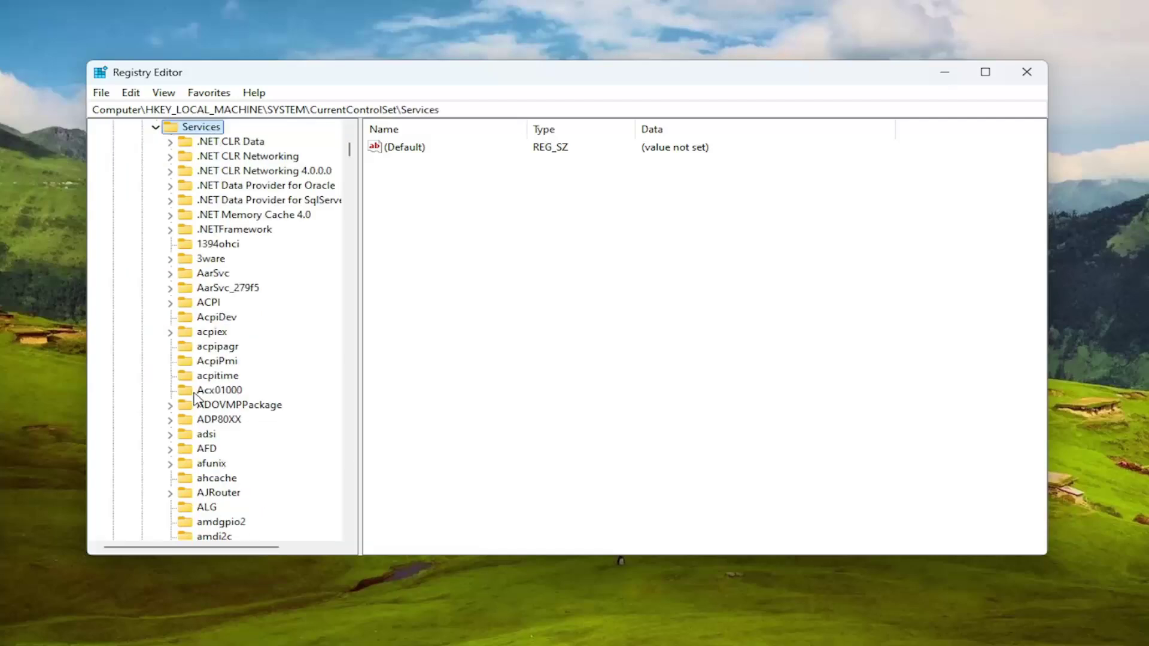
Scroll down to LanmanServer, expand it, and select its Parameters subkey
scroll(232, 365, "down", 20)
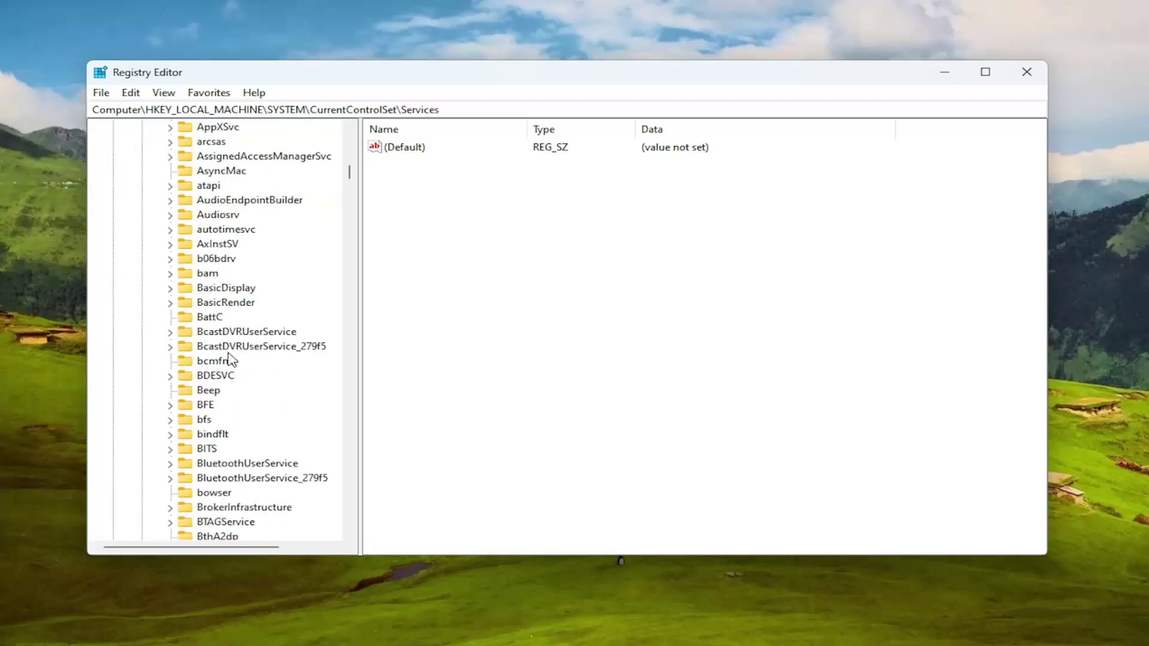
scroll(232, 359, "down", 20)
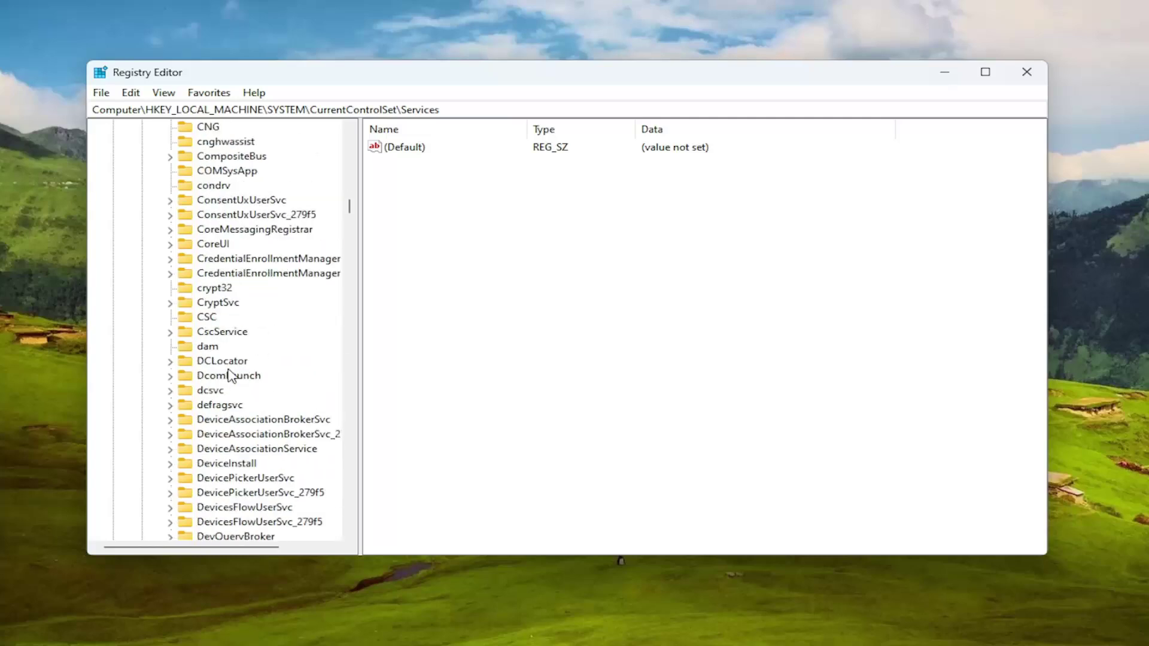
scroll(232, 377, "down", 20)
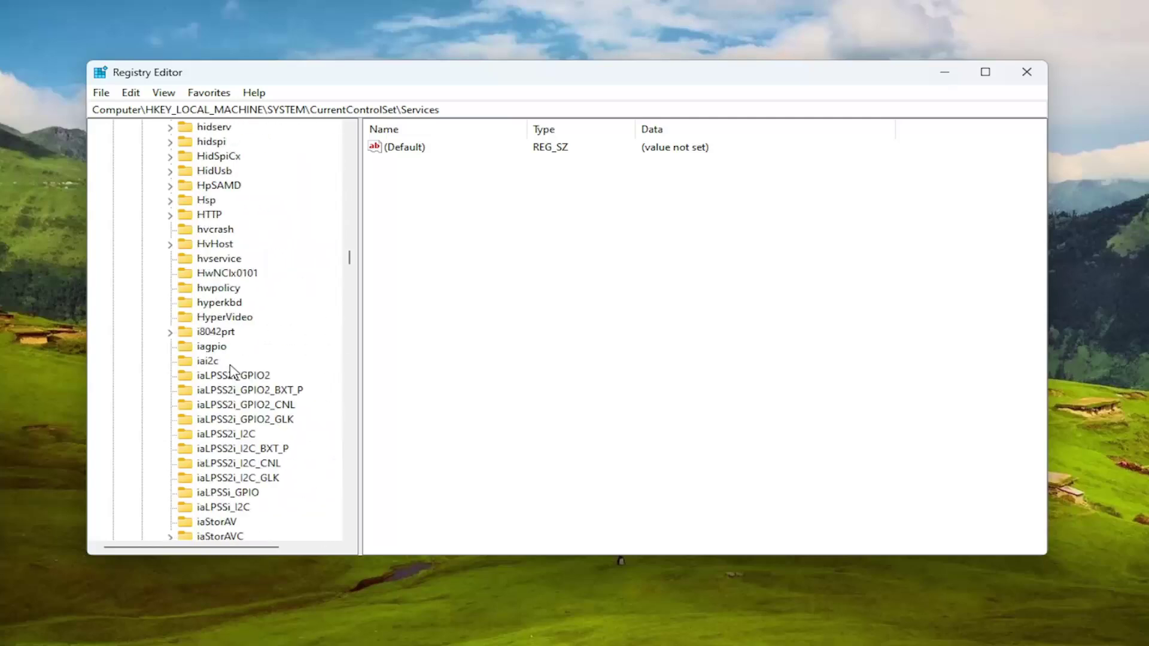
scroll(232, 388, "down", 9)
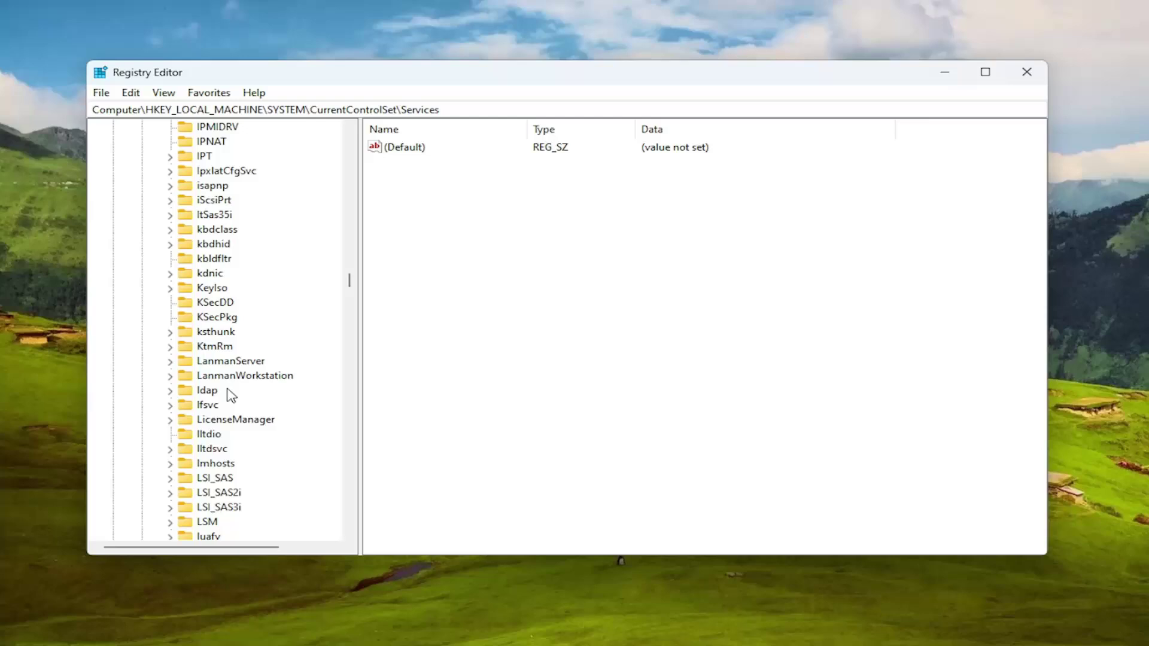
left_click(228, 361)
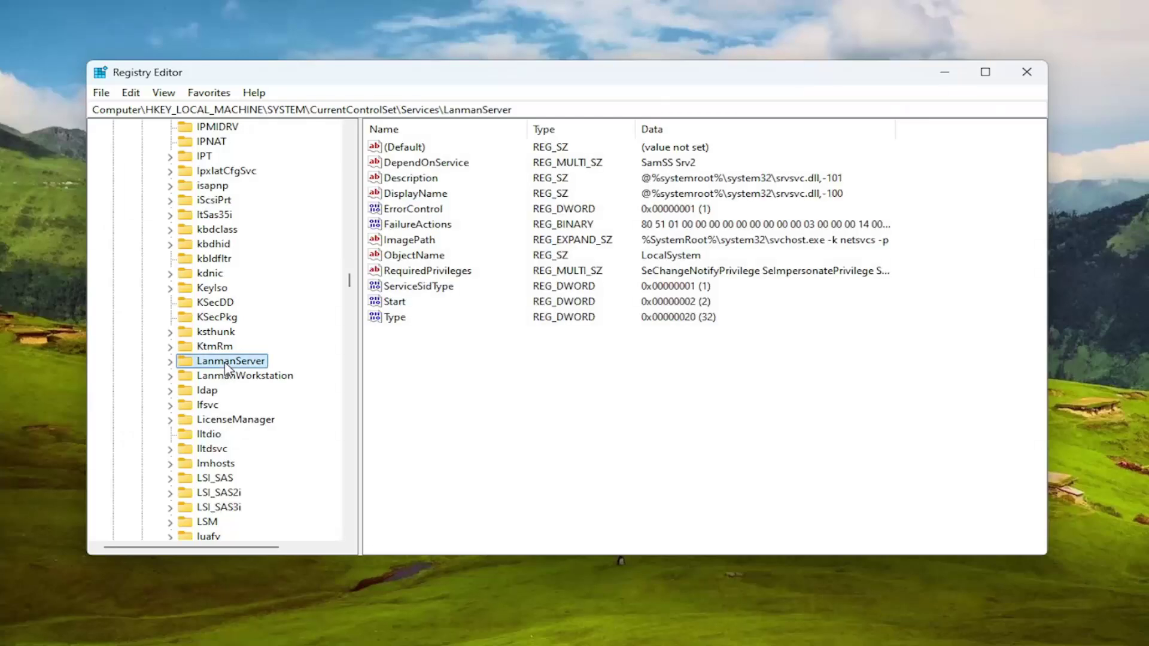
double_click(226, 365)
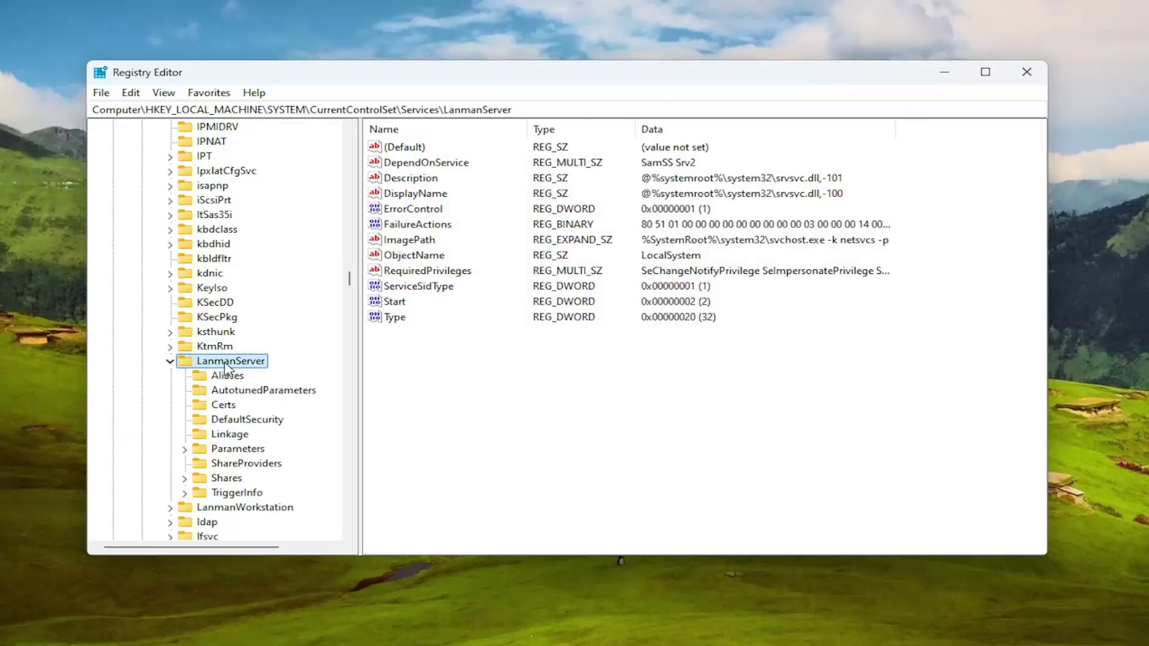
left_click(223, 450)
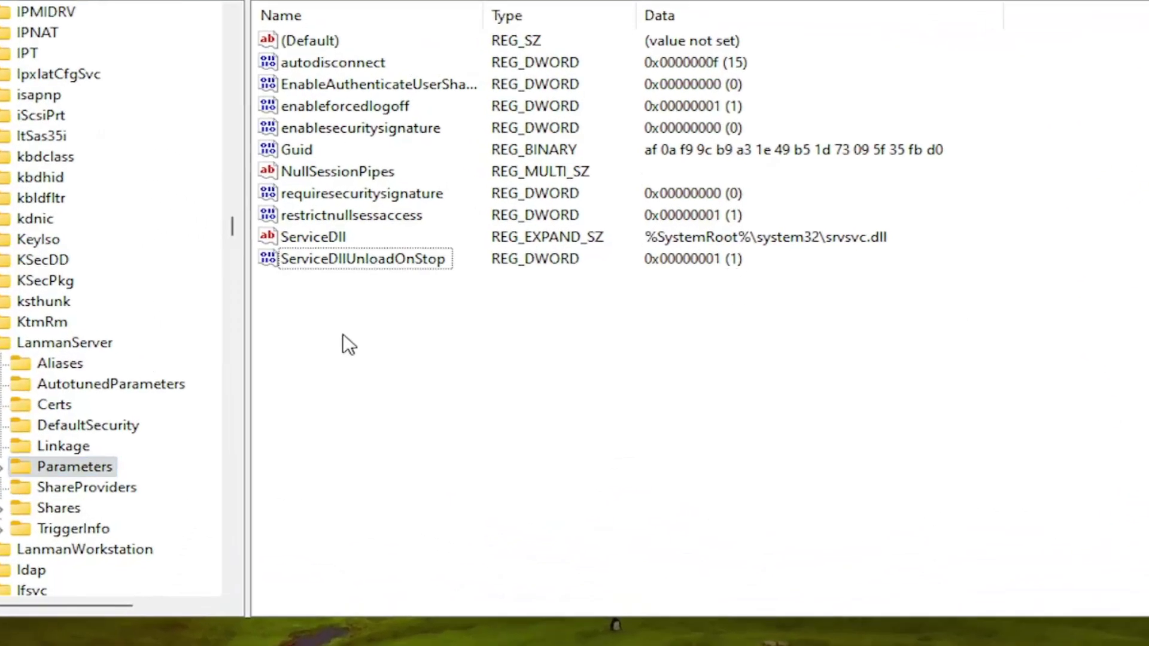
Create a new DWORD (32-bit) value named IRPStackSize in Parameters
right_click(431, 355)
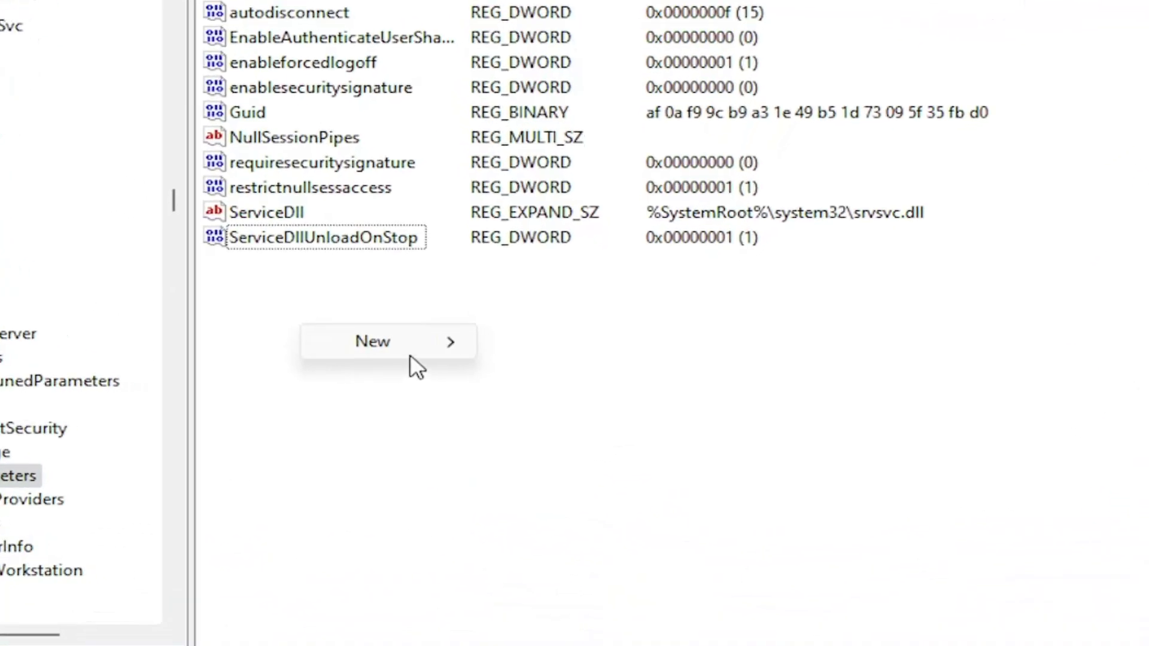
left_click(430, 342)
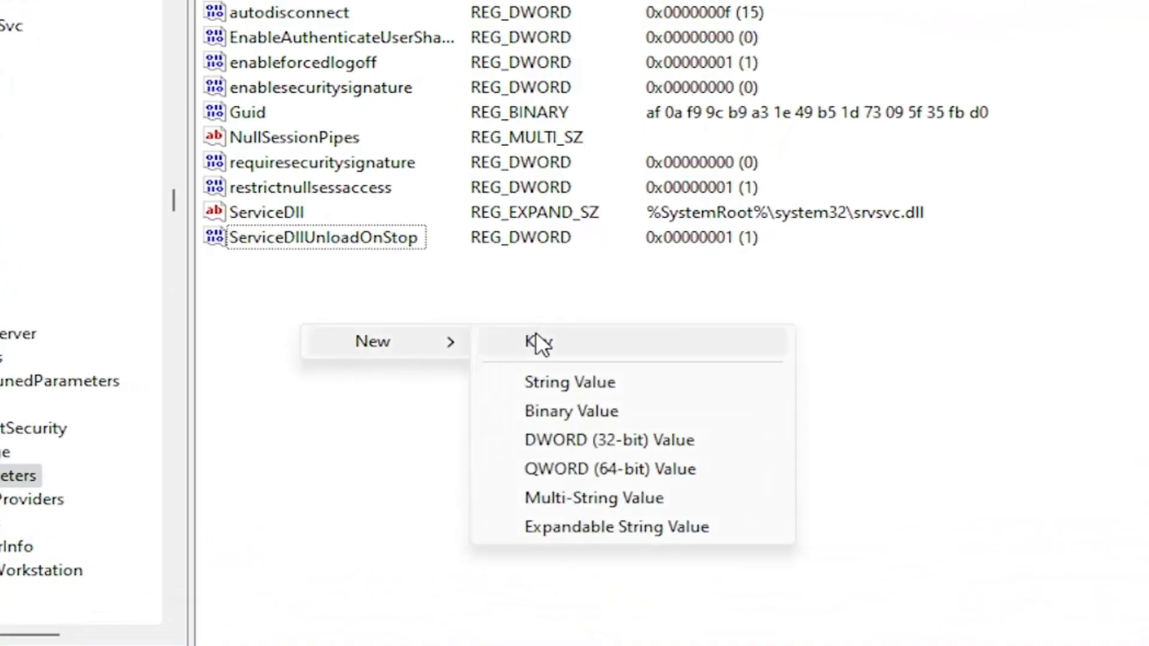
left_click(642, 439)
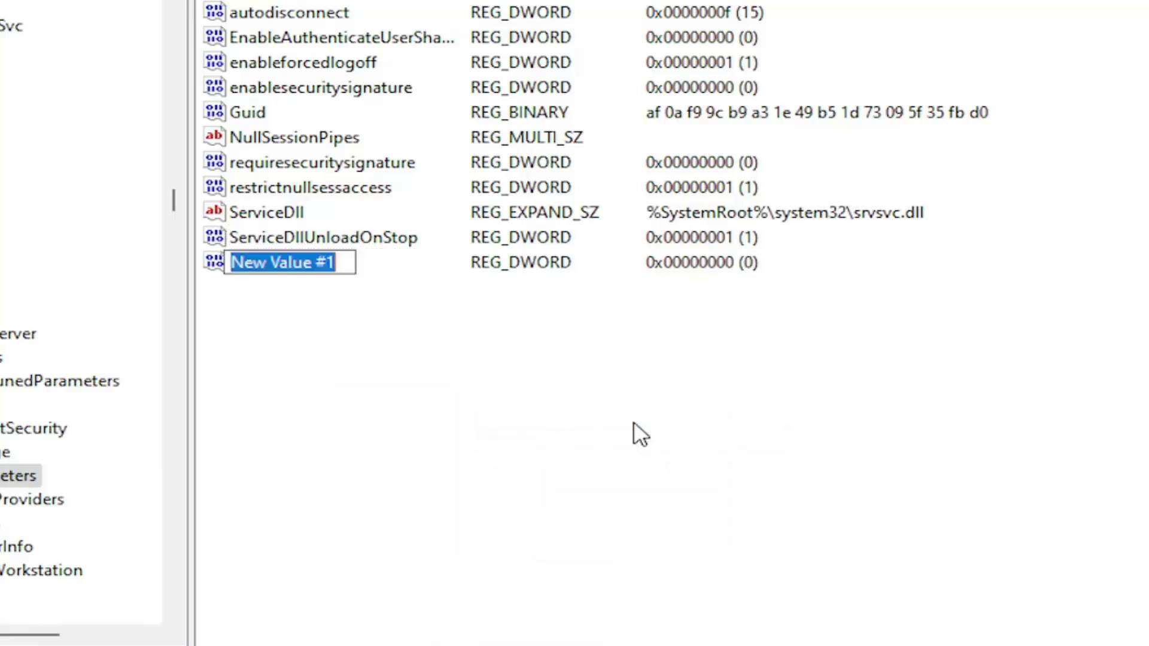
type("IRPStackSize")
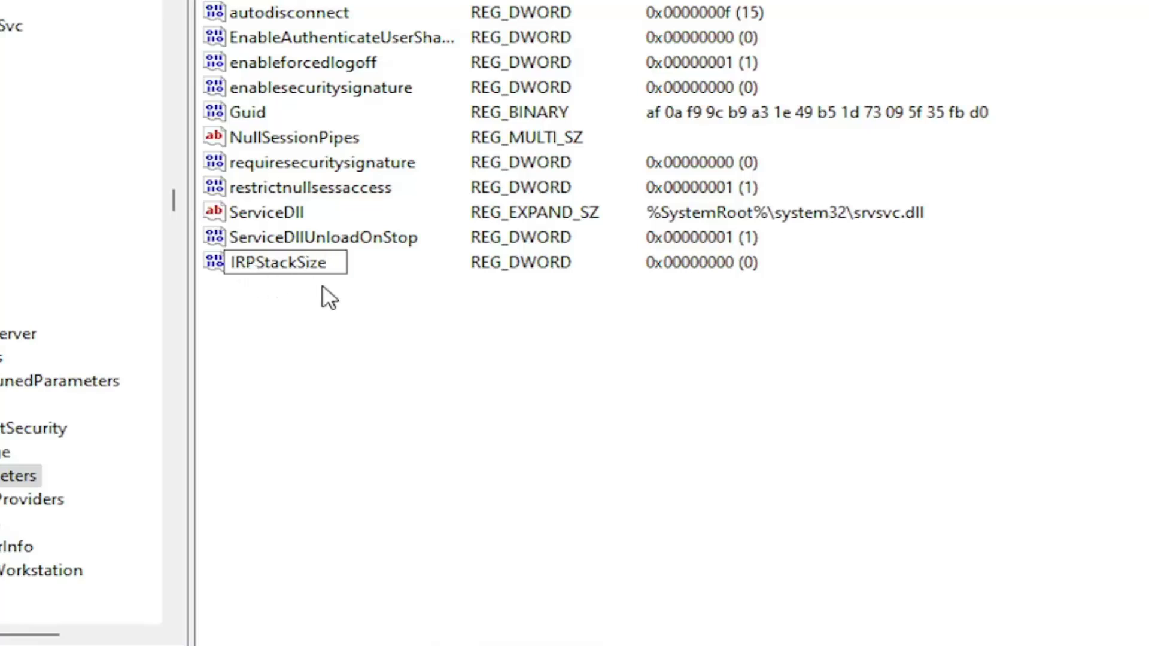
key("Return")
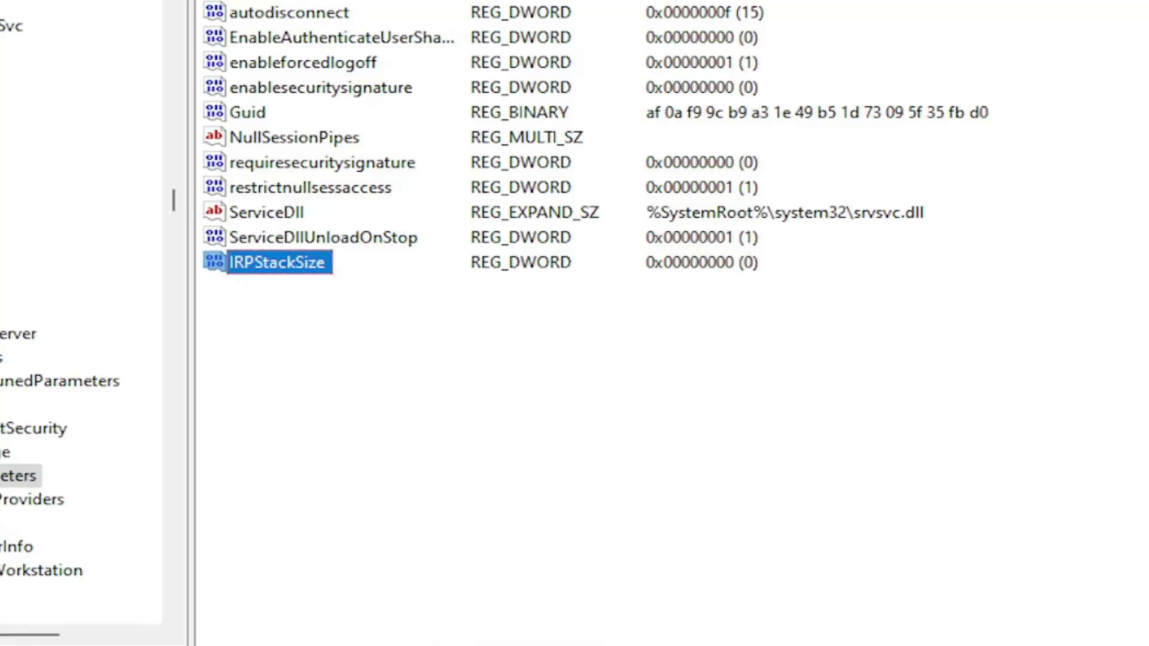
Set IRPStackSize's data to 32 with a Decimal base
double_click(295, 262)
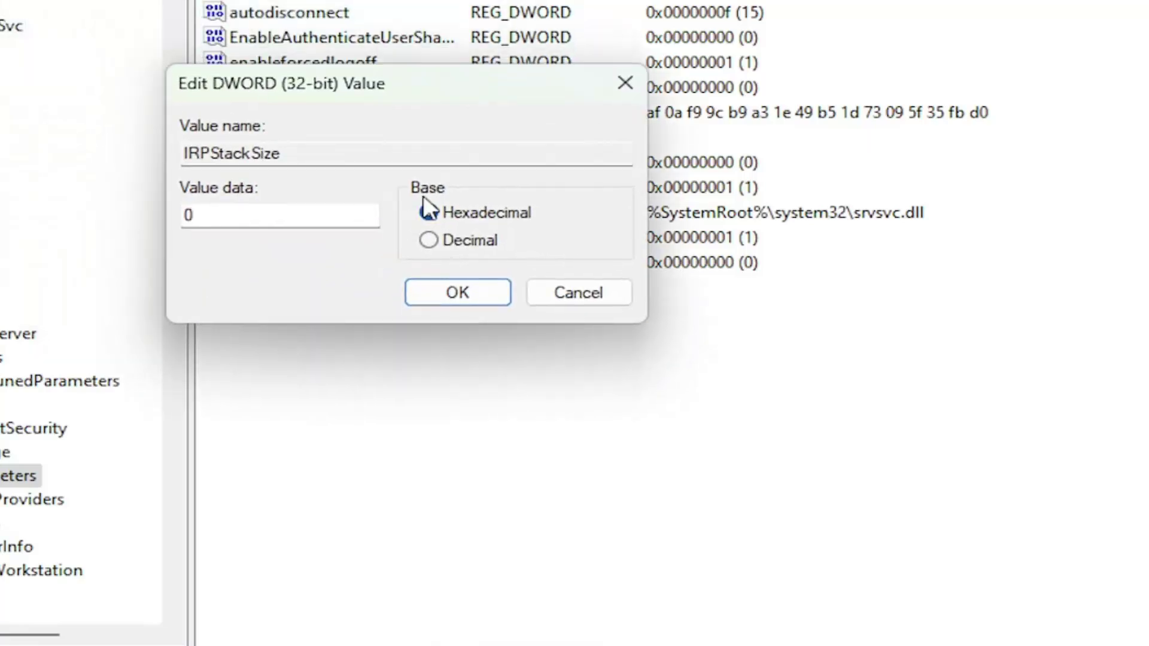
left_click(428, 240)
left_click(227, 214)
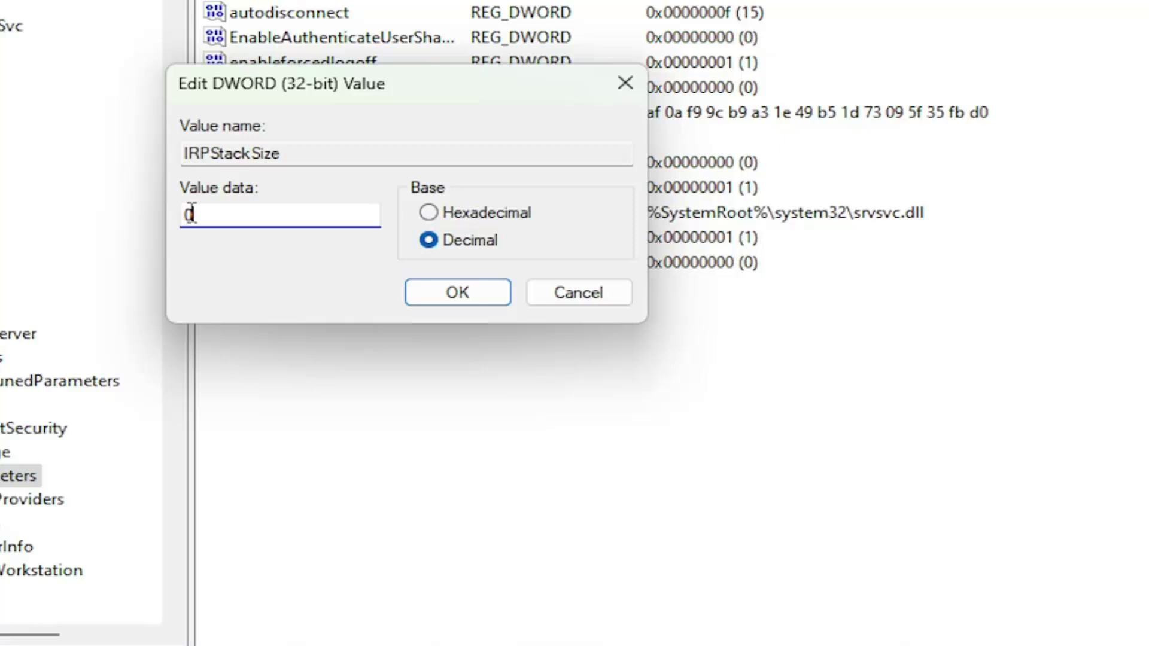
left_click_drag(198, 213, 175, 210)
type("32")
left_click(430, 292)
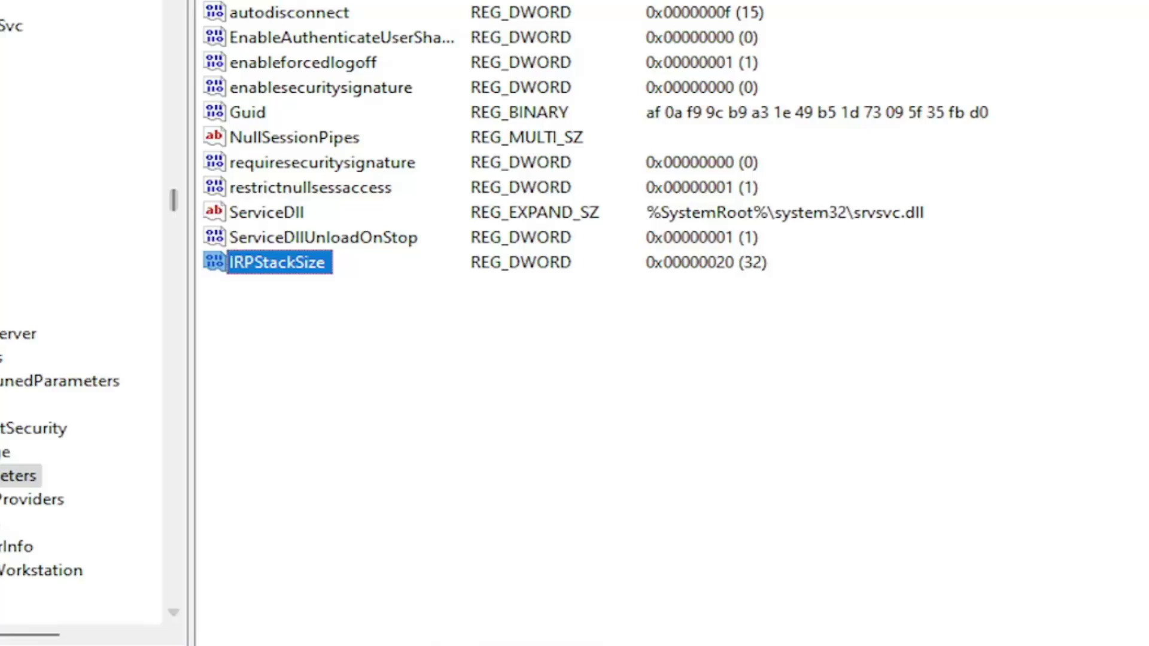
Collapse the key tree back up to the top-level Computer node
left_click(18, 333)
left_click_drag(174, 198, 177, 1)
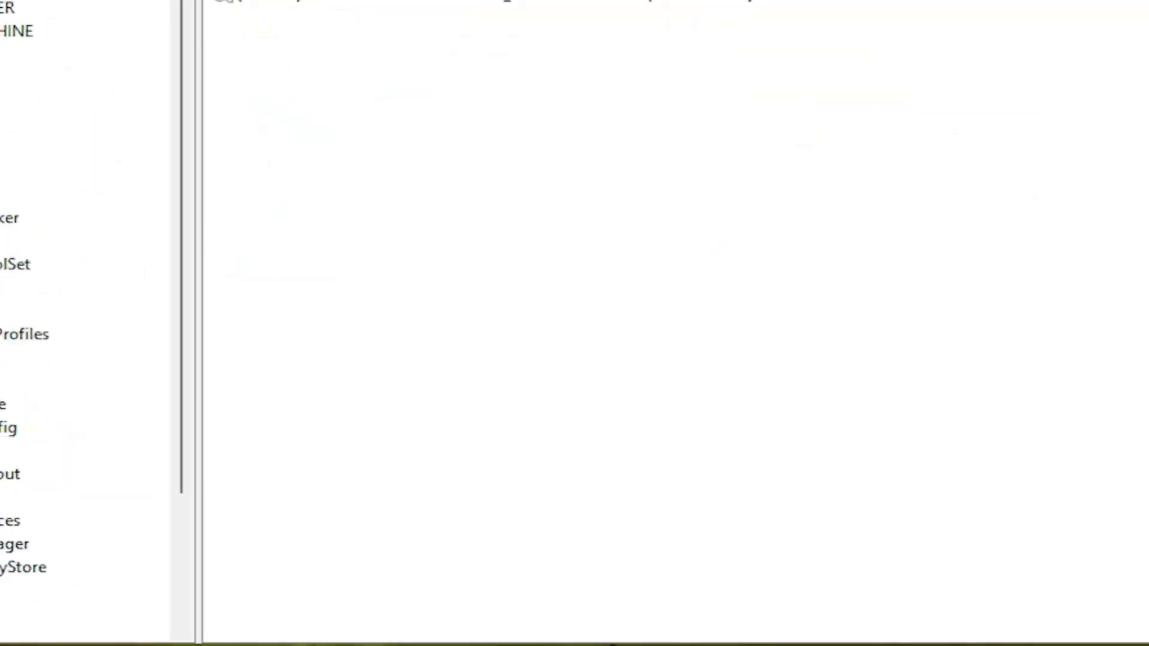
double_click(6, 276)
left_click(83, 239)
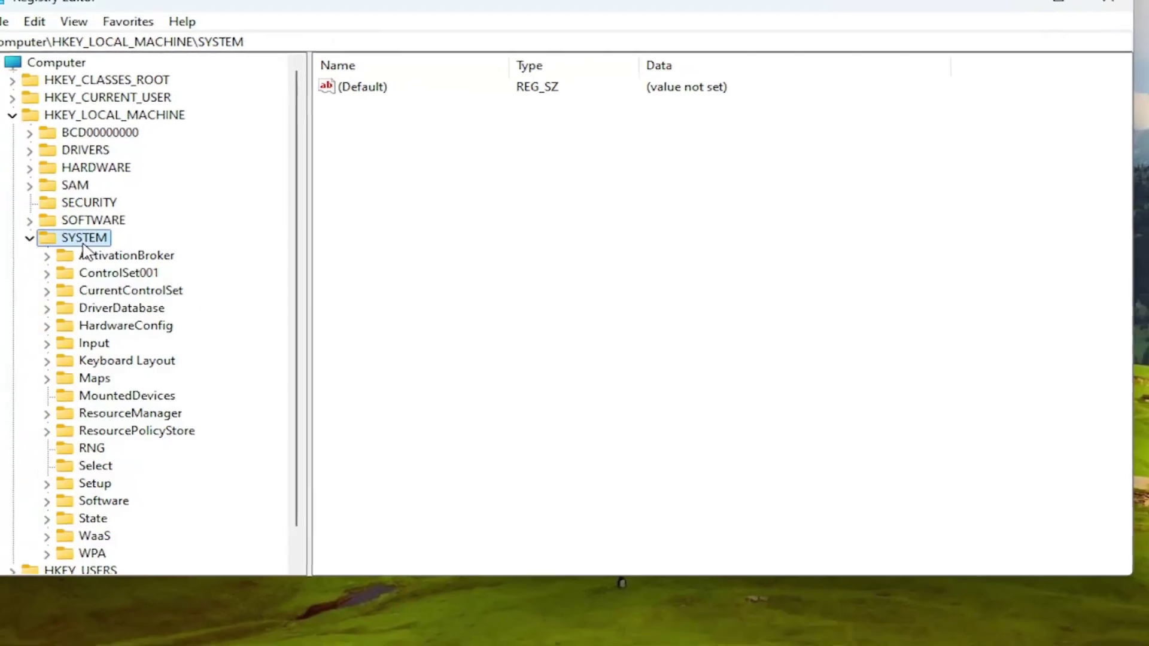
double_click(84, 237)
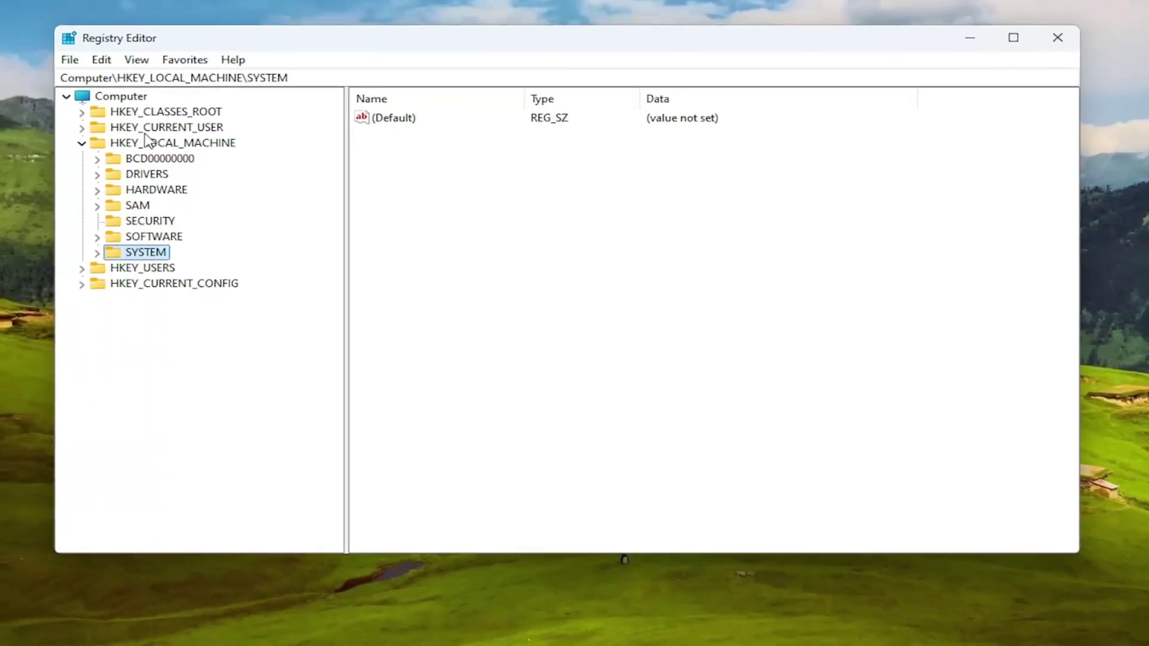
left_click(113, 115)
double_click(113, 115)
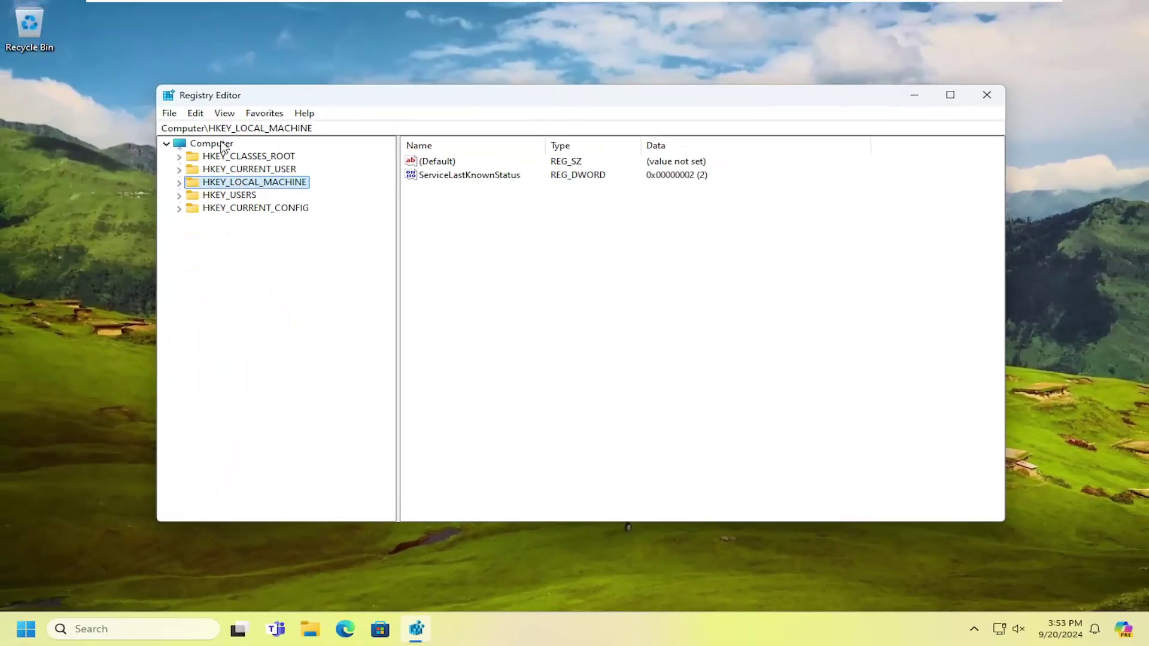
left_click(223, 146)
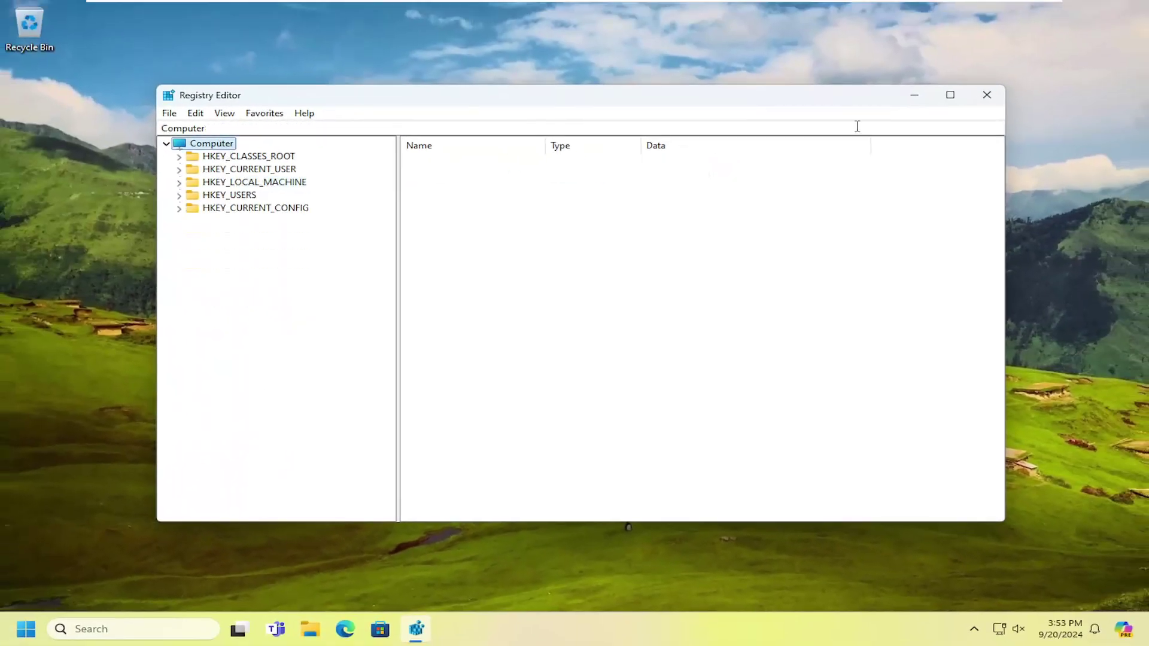
Close Registry Editor and bring up the Start menu's Shut down or sign out options
left_click(986, 95)
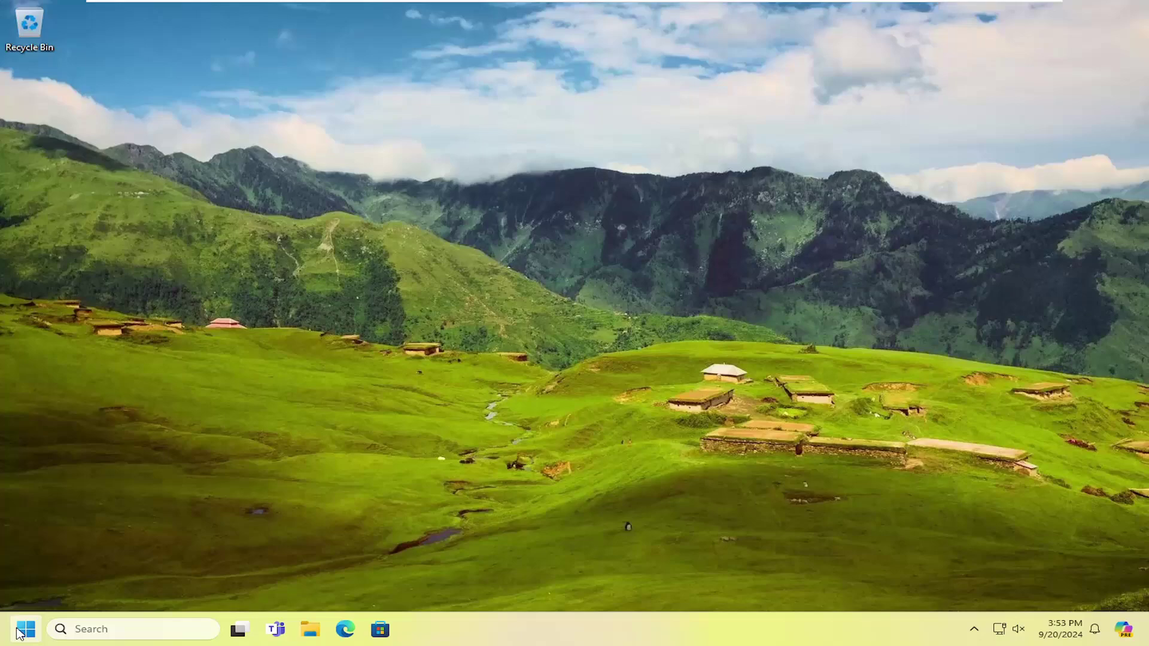
right_click(23, 633)
mouse_move(112, 573)
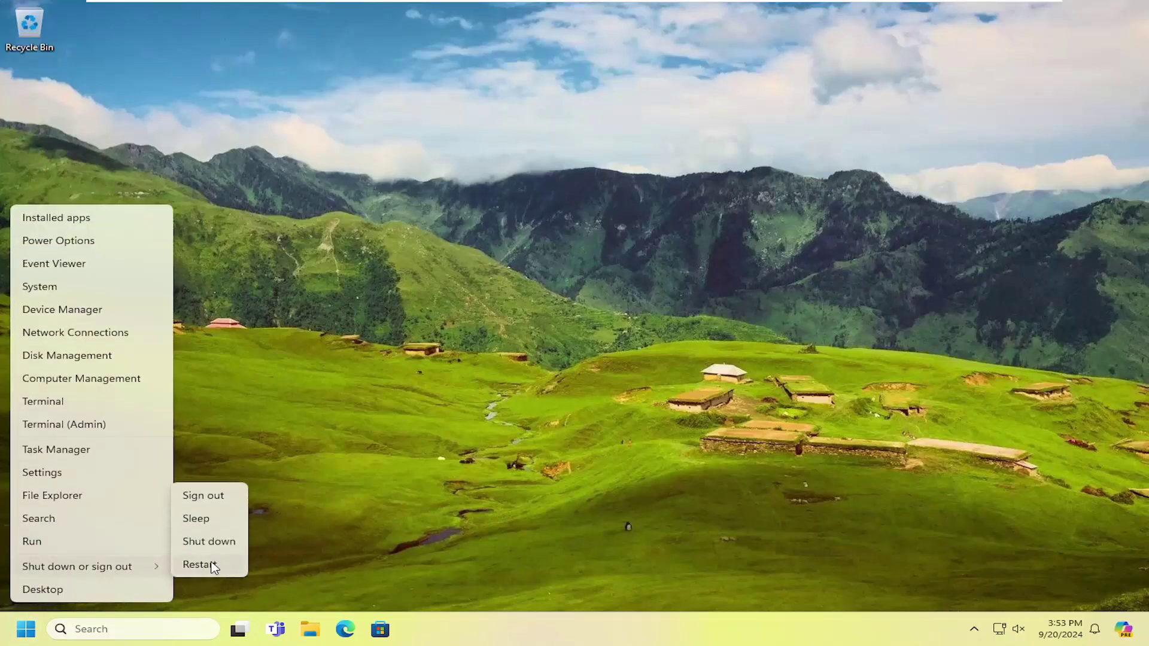